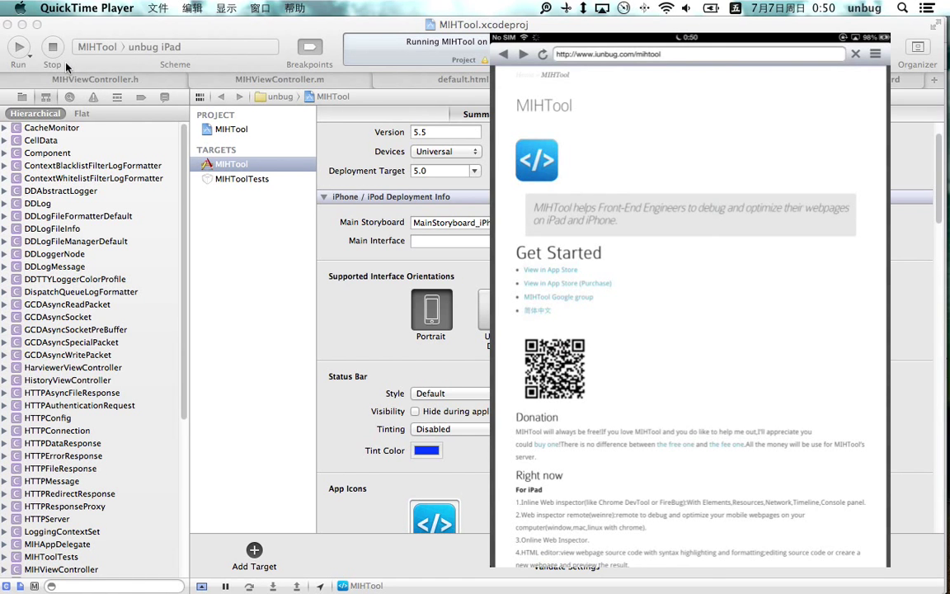
Step: Delete the deviceid:// row in MIHTool's Polyfill Manager so only userinfo:// remains
{"action": "left_click", "coordinate": [430, 312]}
{"action": "mouse_move", "coordinate": [934, 379]}
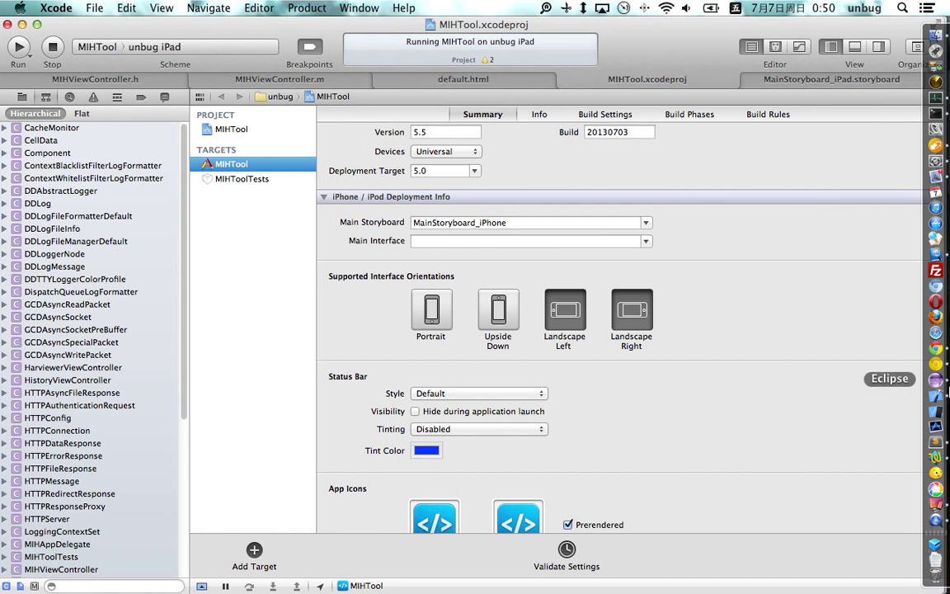
{"action": "left_click", "coordinate": [938, 446]}
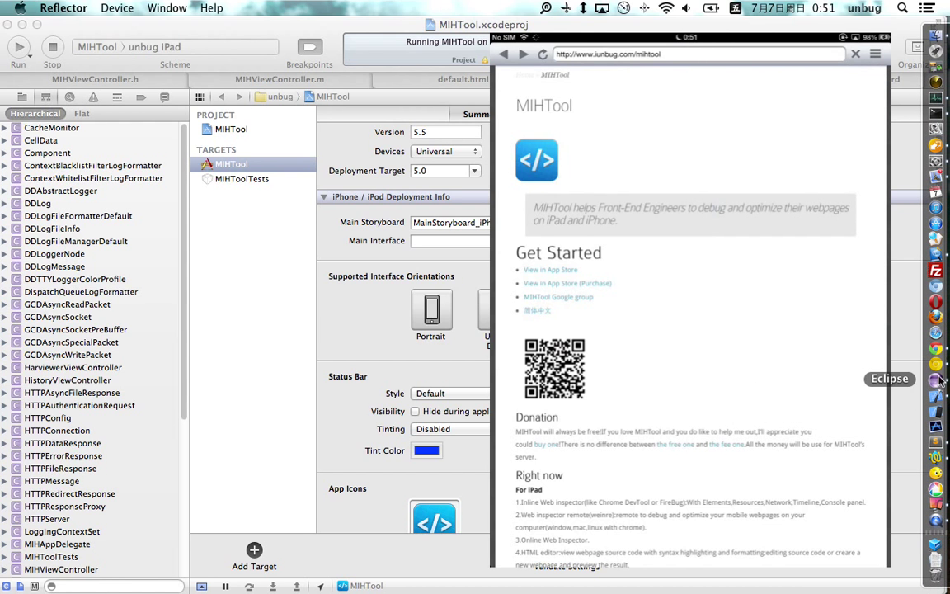
{"action": "left_click", "coordinate": [936, 365]}
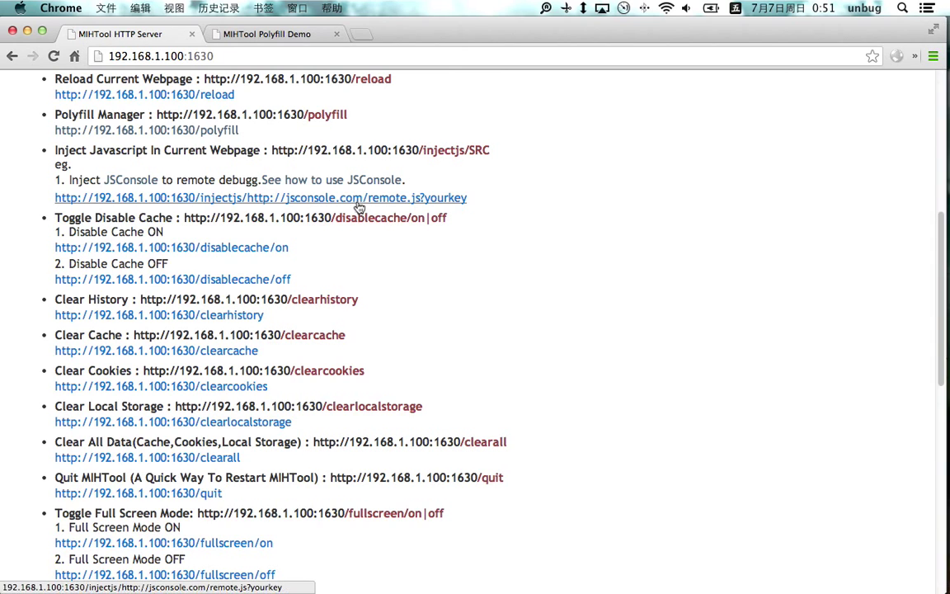
{"action": "left_click", "coordinate": [78, 134]}
{"action": "left_click", "coordinate": [335, 410]}
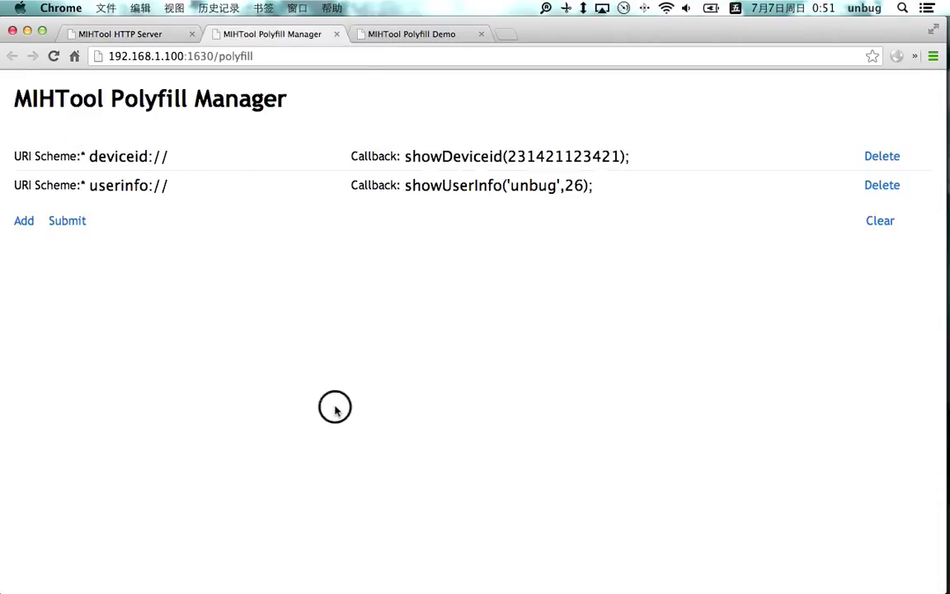
{"action": "left_click", "coordinate": [881, 157]}
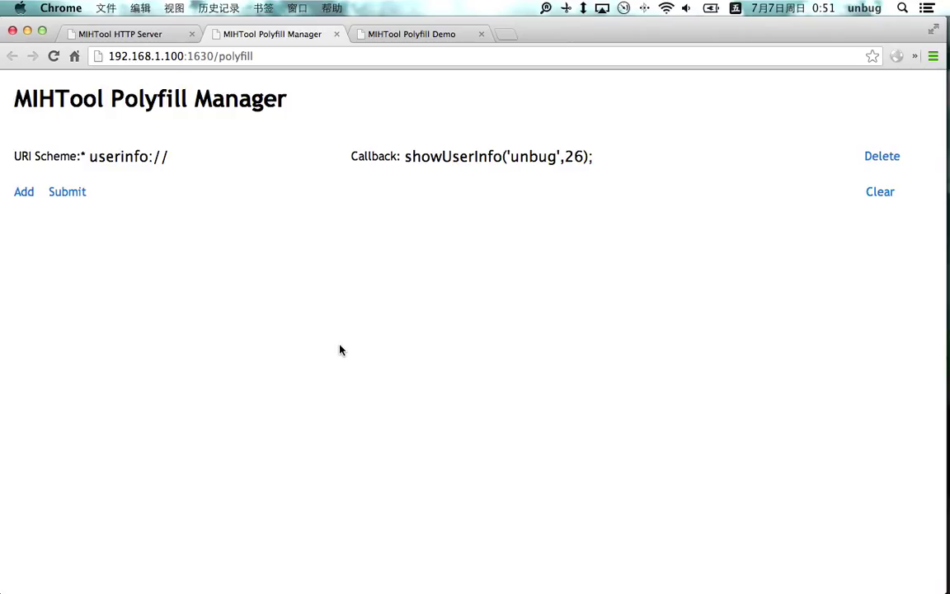
{"action": "left_click", "coordinate": [186, 160]}
{"action": "left_click", "coordinate": [185, 160]}
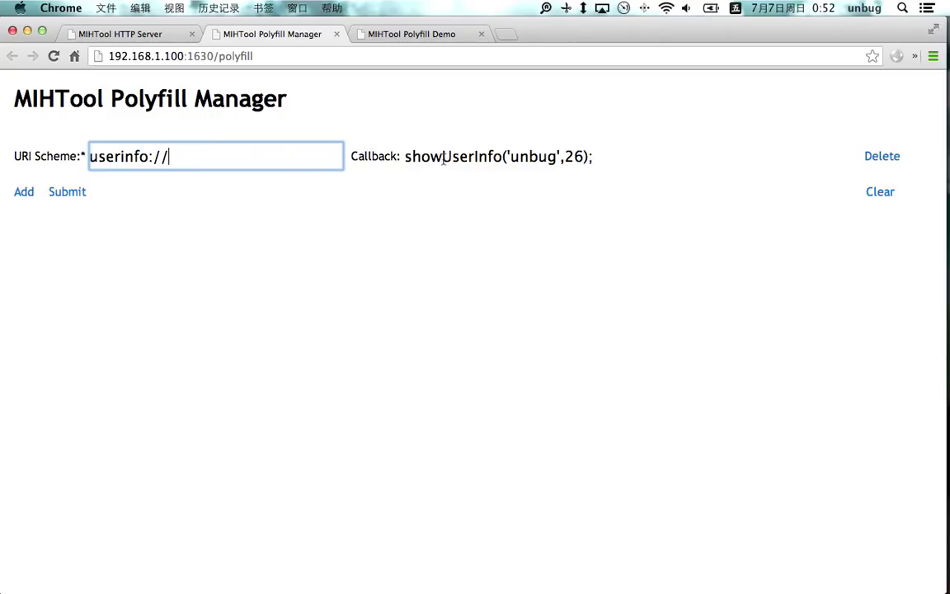
{"action": "left_click", "coordinate": [444, 162]}
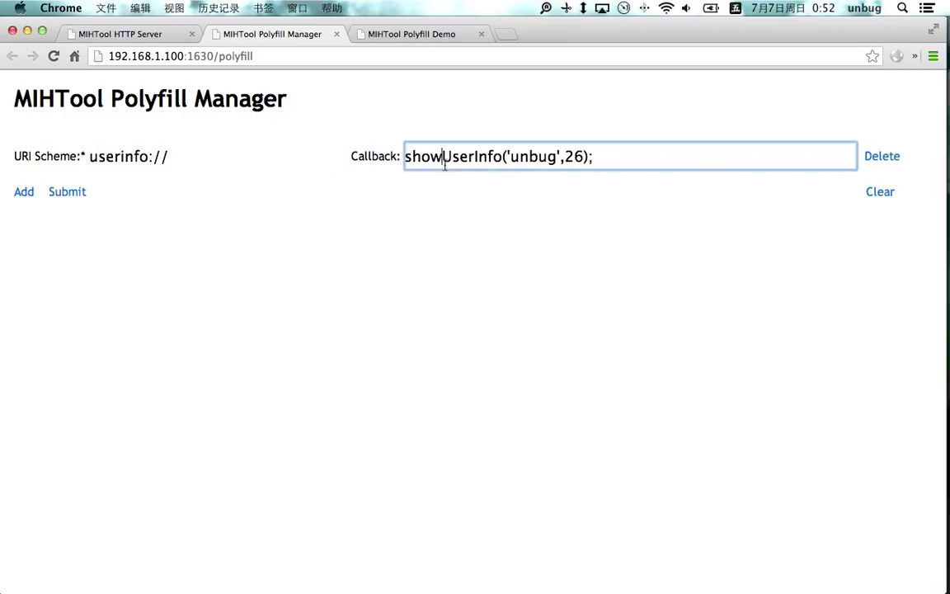
{"action": "left_click", "coordinate": [428, 263]}
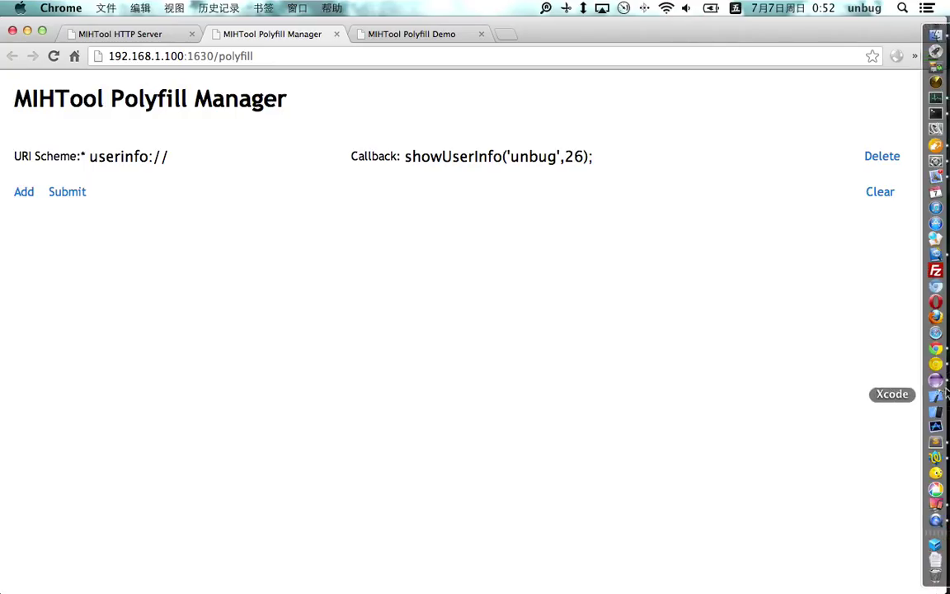
Step: Show polyfillDemo.html in Eclipse, highlighting the deviceid:// scheme on line 27 and the showDeviceid callback
{"action": "left_click", "coordinate": [933, 378]}
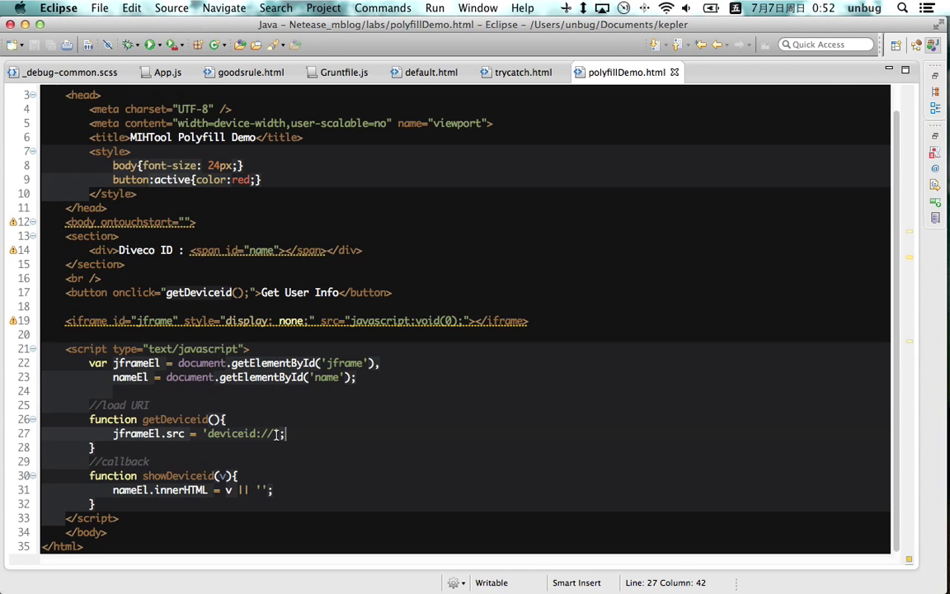
{"action": "left_click_drag", "start_coordinate": [275, 433], "coordinate": [209, 436]}
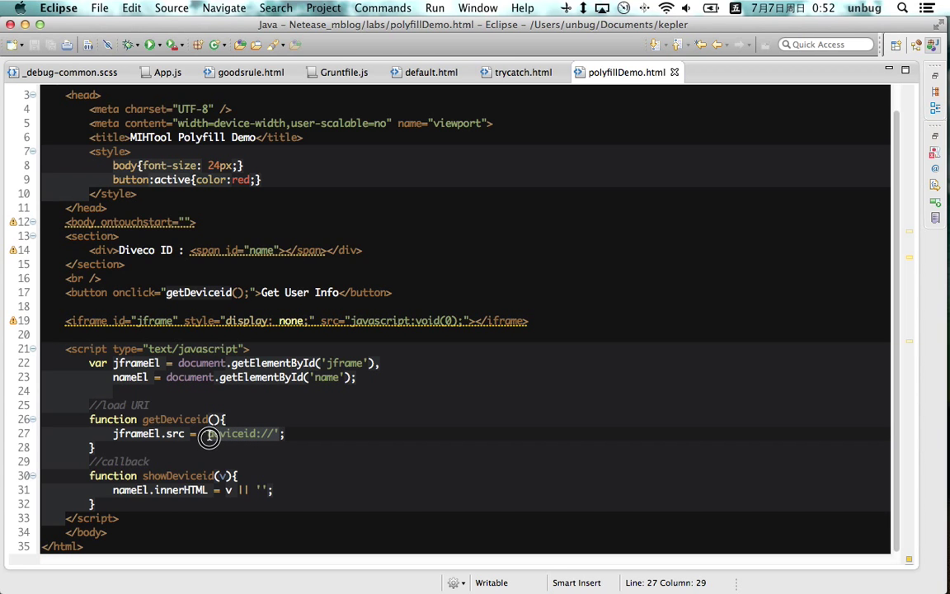
{"action": "left_click", "coordinate": [303, 478]}
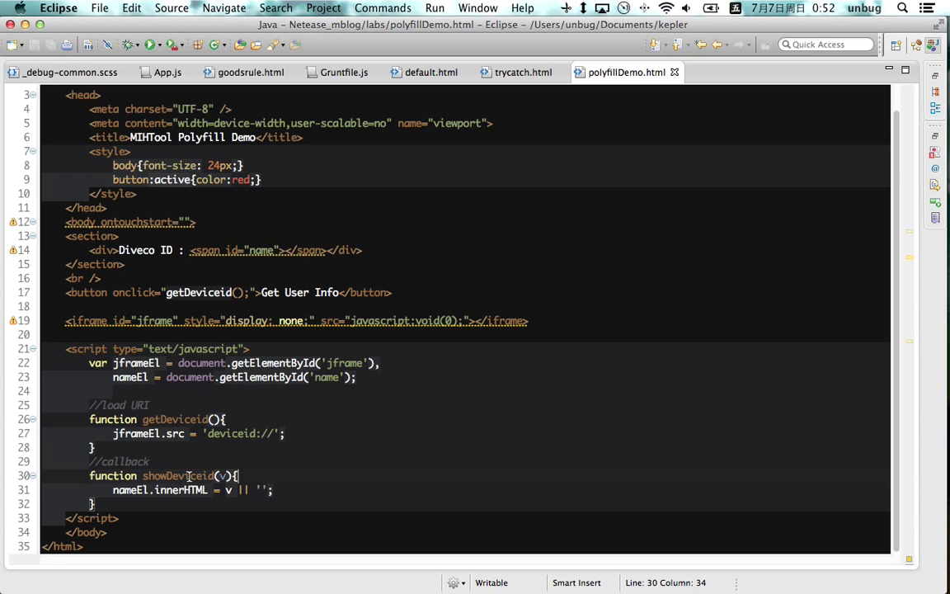
{"action": "left_click", "coordinate": [335, 459]}
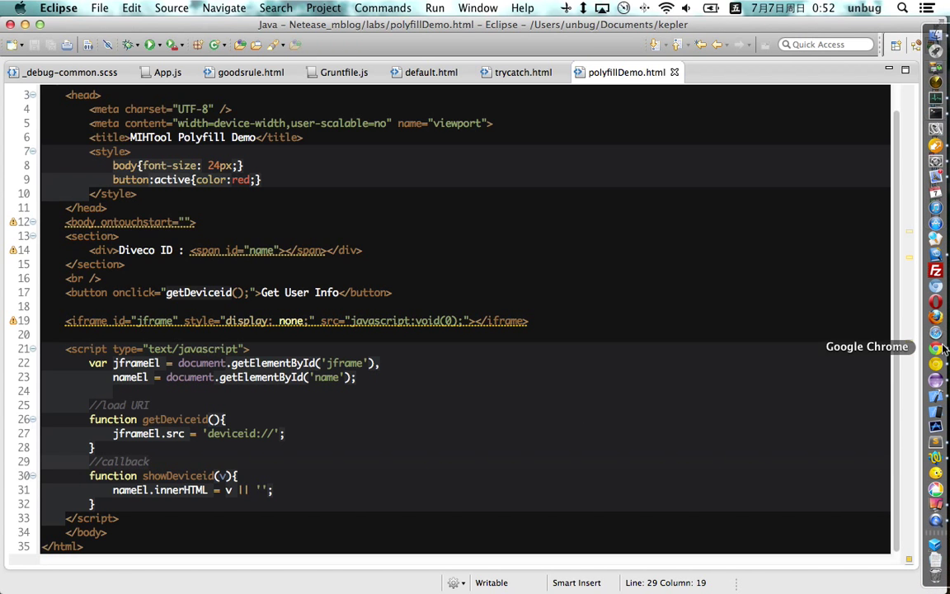
Step: Load polyfillDemo.html on the iPad by sending /loadurl/ plus the demo page URL to the MIHTool server
{"action": "left_click", "coordinate": [936, 347]}
{"action": "left_click", "coordinate": [414, 36]}
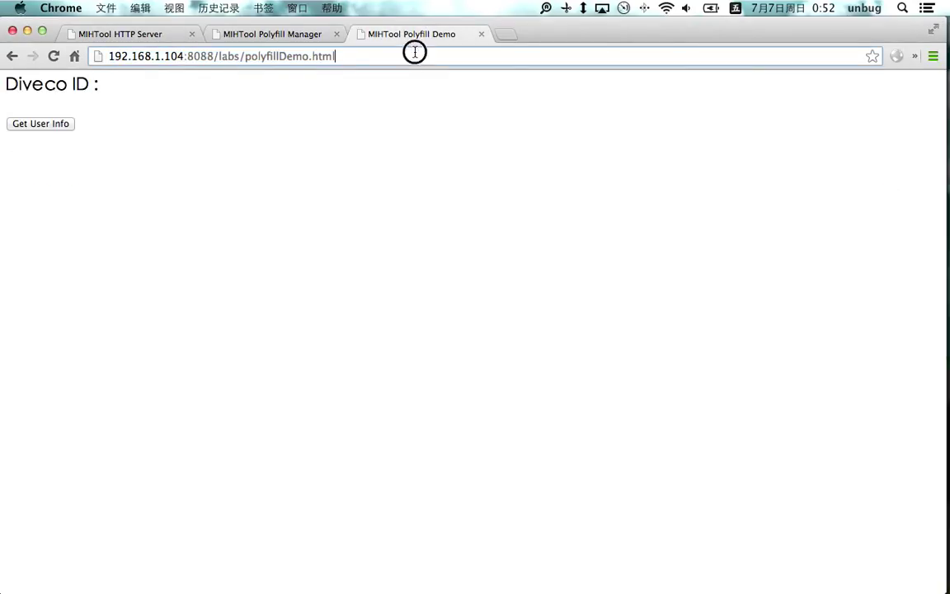
{"action": "triple_click", "coordinate": [415, 53]}
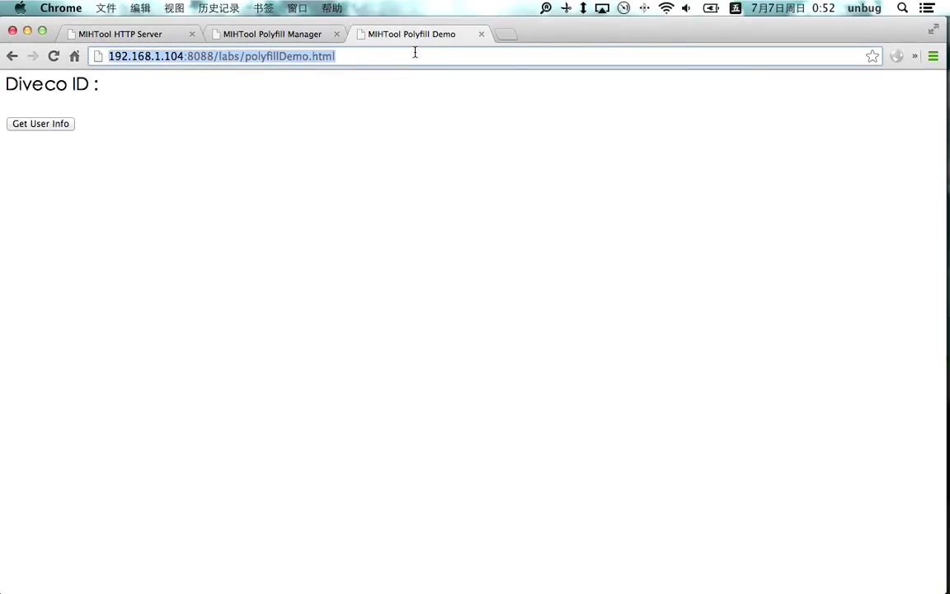
{"action": "left_click", "coordinate": [128, 33]}
{"action": "left_click", "coordinate": [214, 56]}
{"action": "type", "text": "/"}
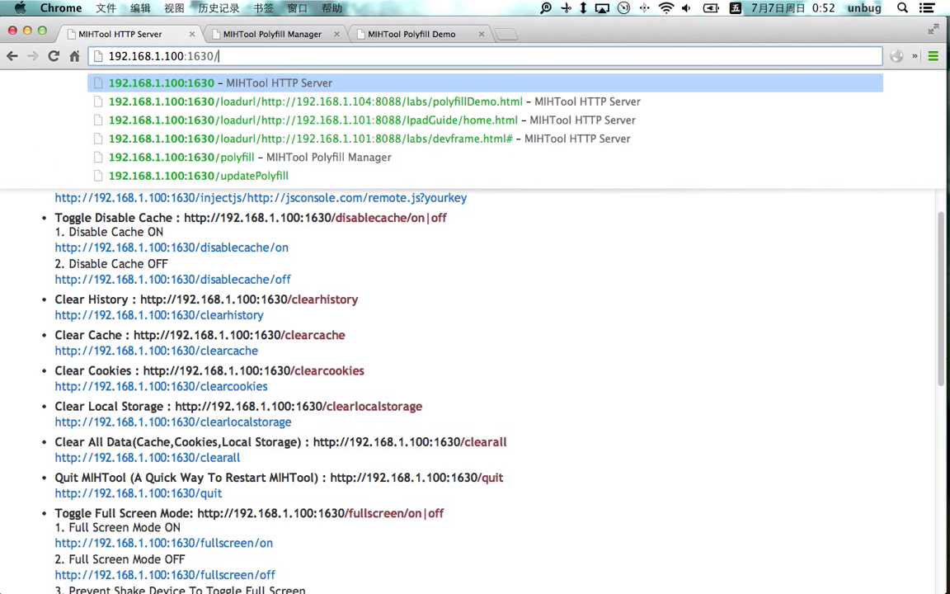
{"action": "type", "text": "loadurl"}
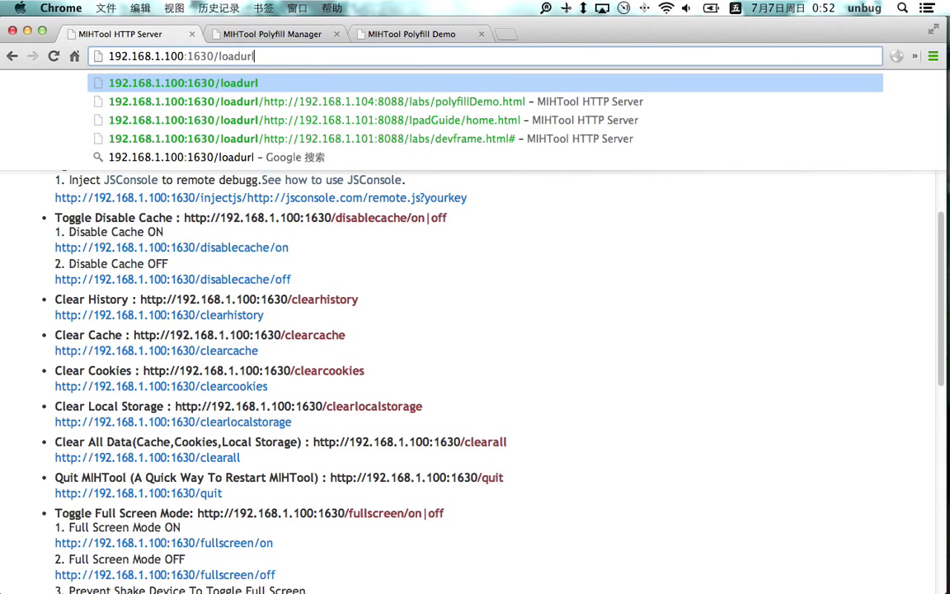
{"action": "type", "text": "/"}
{"action": "key", "text": "Down"}
{"action": "key", "text": "Return"}
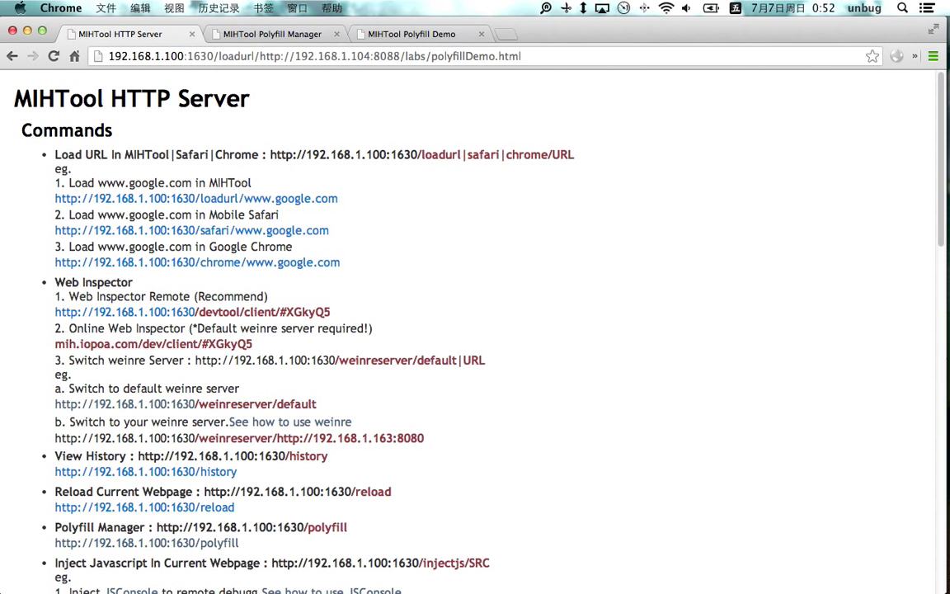
{"action": "mouse_move", "coordinate": [935, 519]}
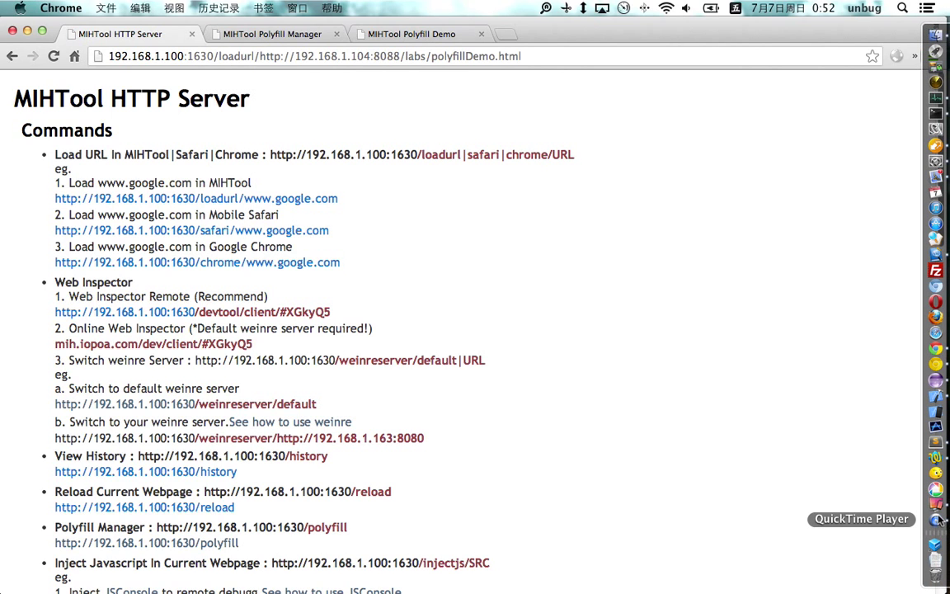
{"action": "left_click", "coordinate": [935, 504]}
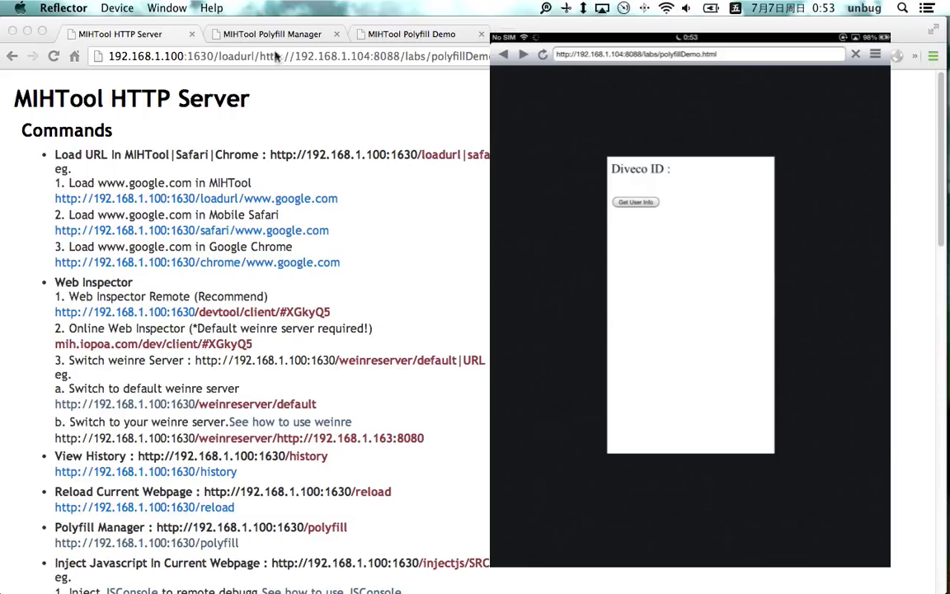
Step: Add a new Polyfill Manager entry with URI scheme deviceid:// copied from the demo source
{"action": "left_click", "coordinate": [246, 33]}
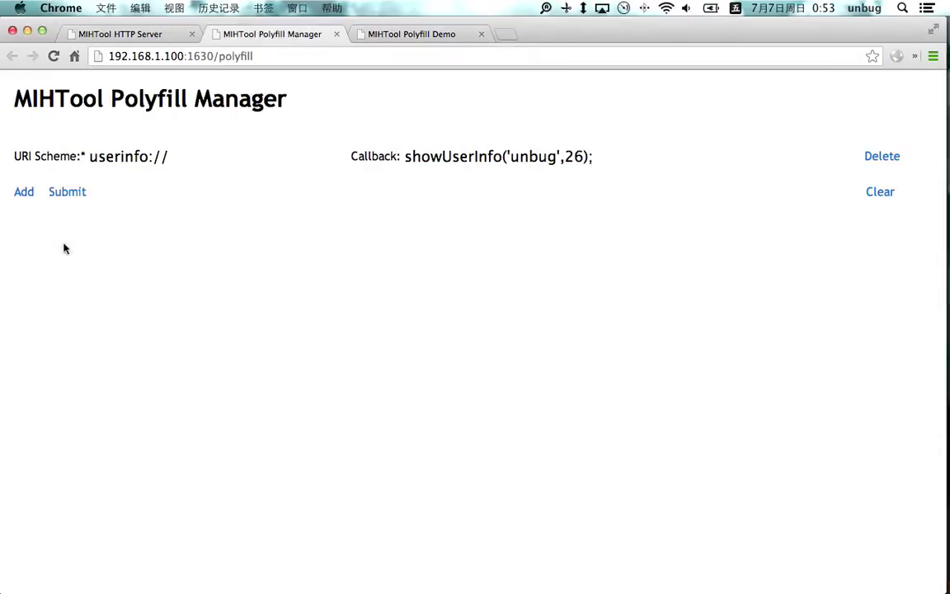
{"action": "left_click", "coordinate": [27, 196]}
{"action": "left_click", "coordinate": [174, 193]}
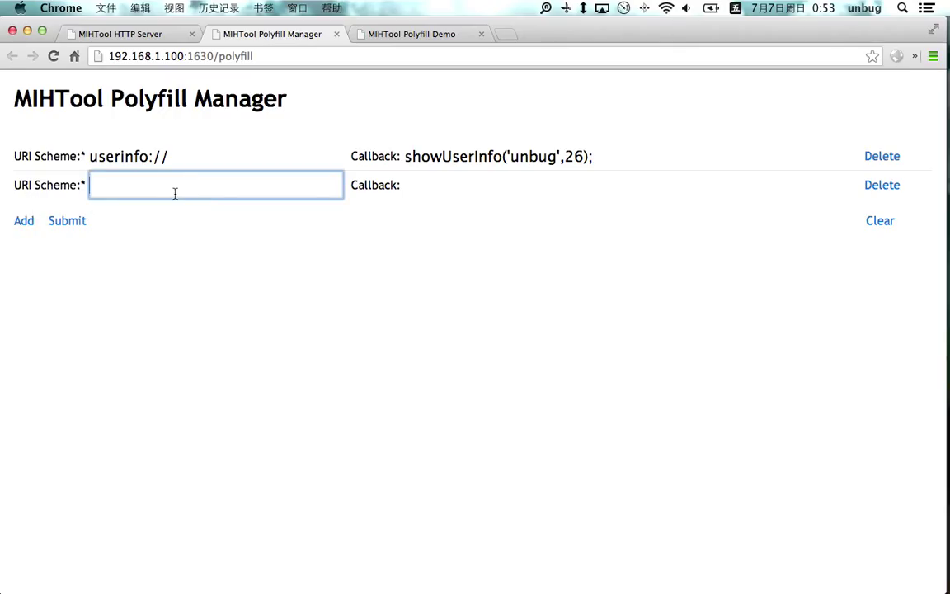
{"action": "mouse_move", "coordinate": [947, 330]}
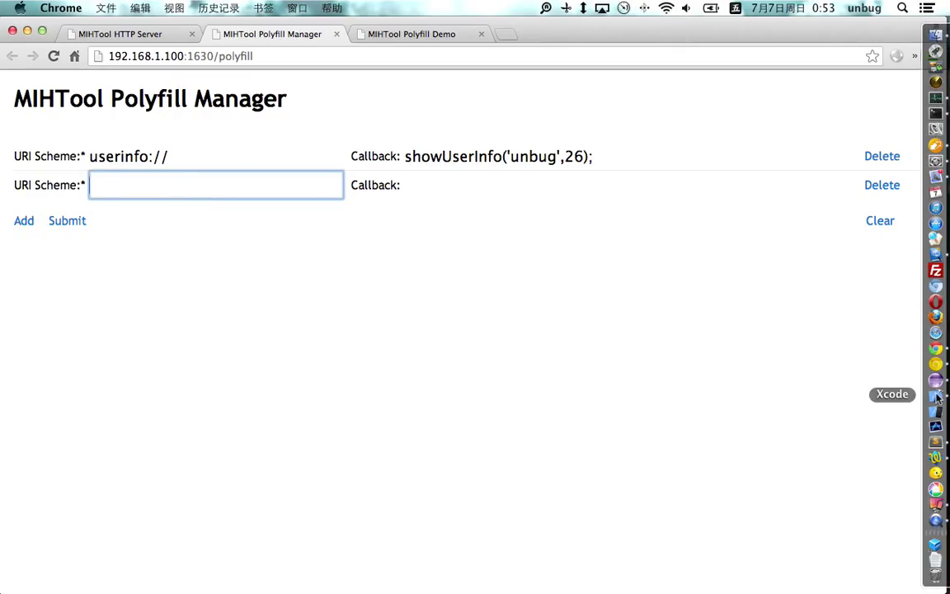
{"action": "left_click", "coordinate": [935, 379]}
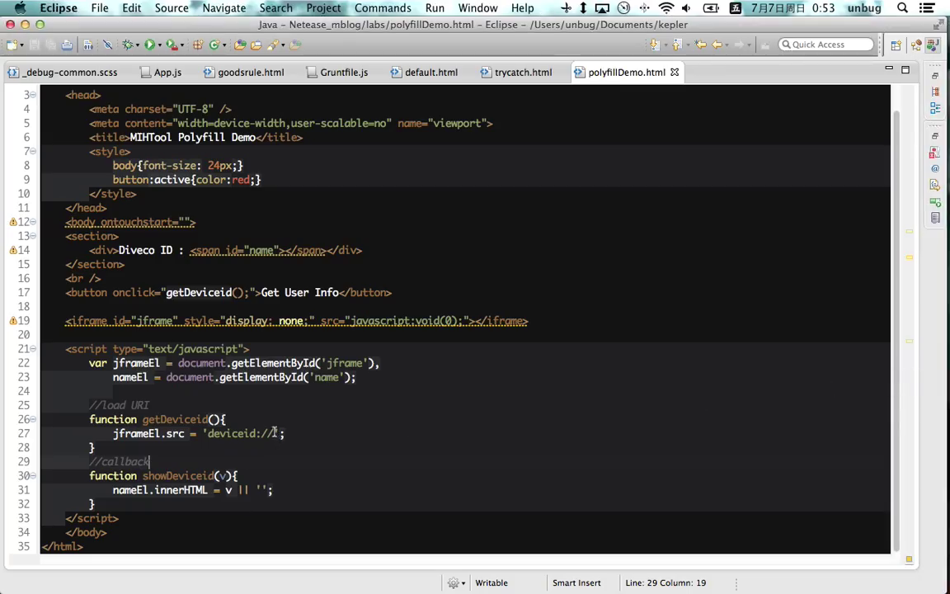
{"action": "left_click_drag", "start_coordinate": [272, 433], "coordinate": [206, 433]}
{"action": "key", "text": "super+c"}
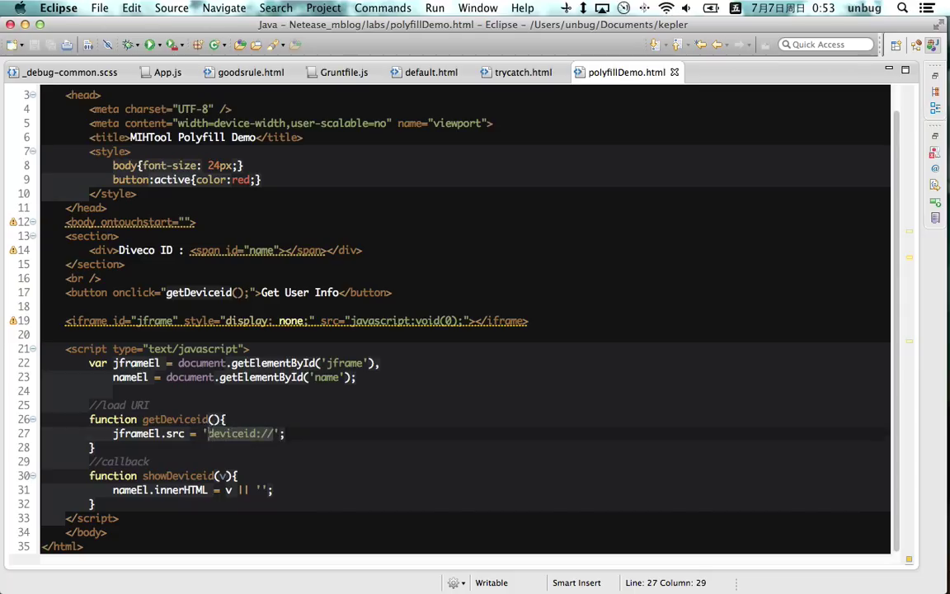
{"action": "left_click", "coordinate": [935, 348]}
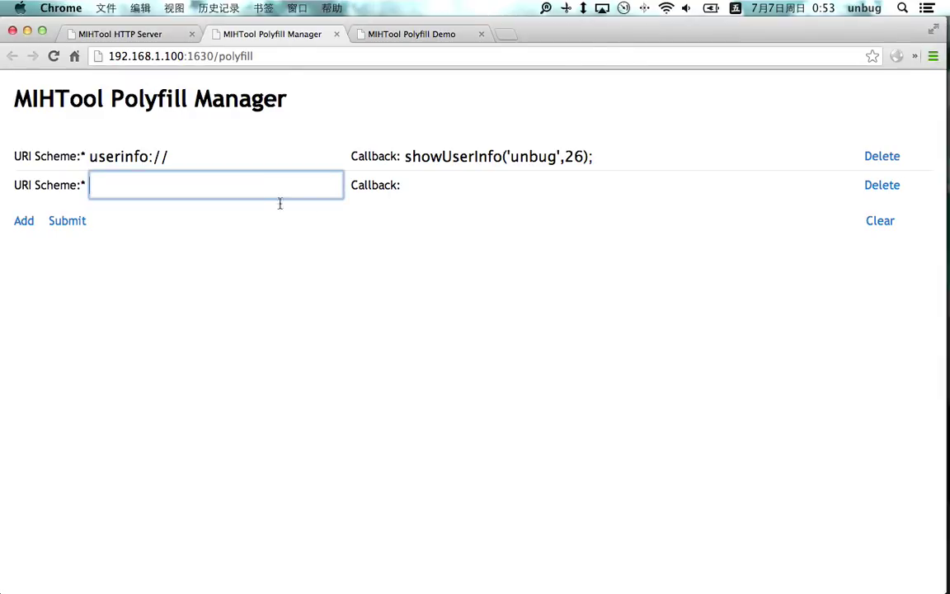
{"action": "key", "text": "super+v"}
Step: Set the entry's callback to showDeviceid(123244334) and submit the polyfill entries
{"action": "left_click", "coordinate": [454, 186]}
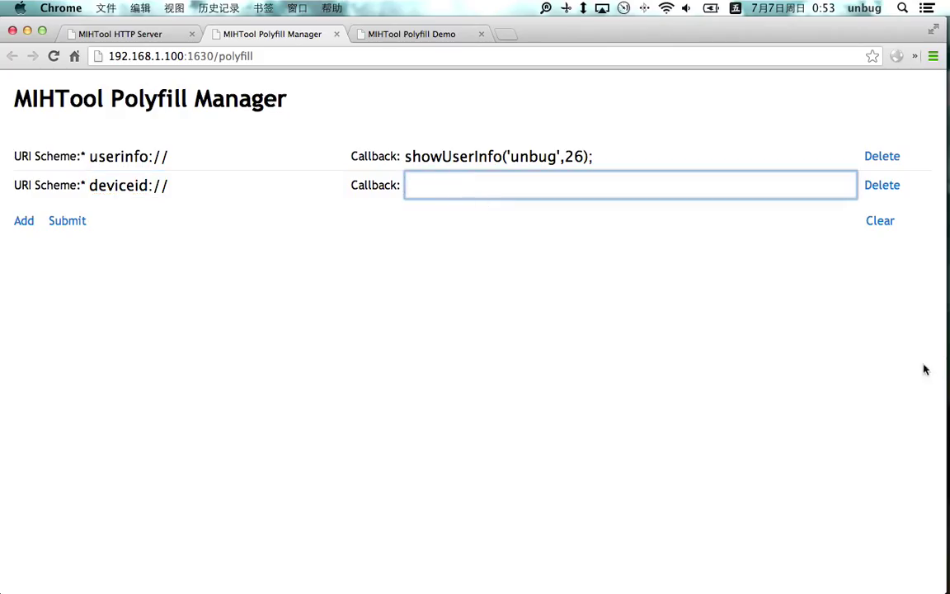
{"action": "left_click", "coordinate": [936, 380]}
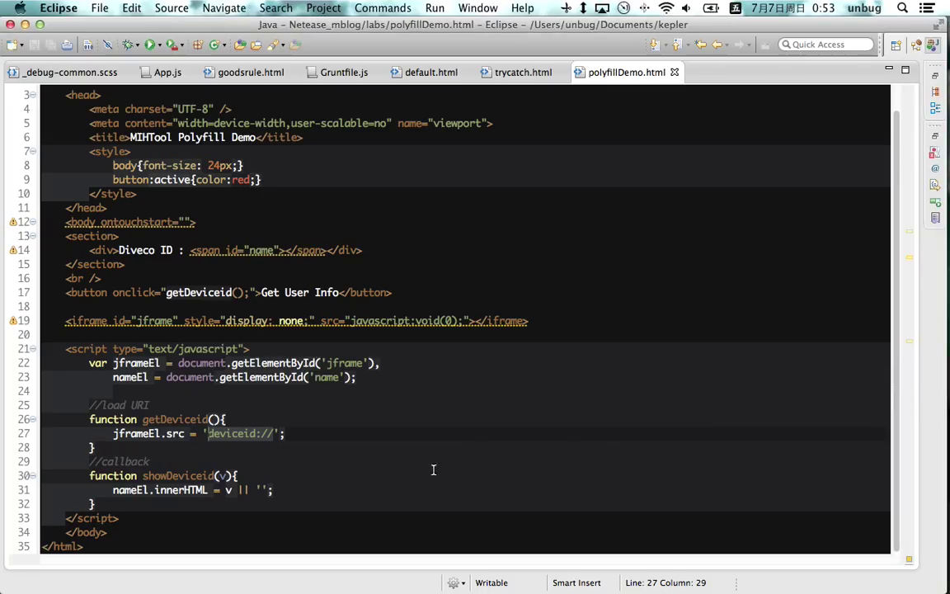
{"action": "double_click", "coordinate": [190, 475]}
{"action": "mouse_move", "coordinate": [935, 378]}
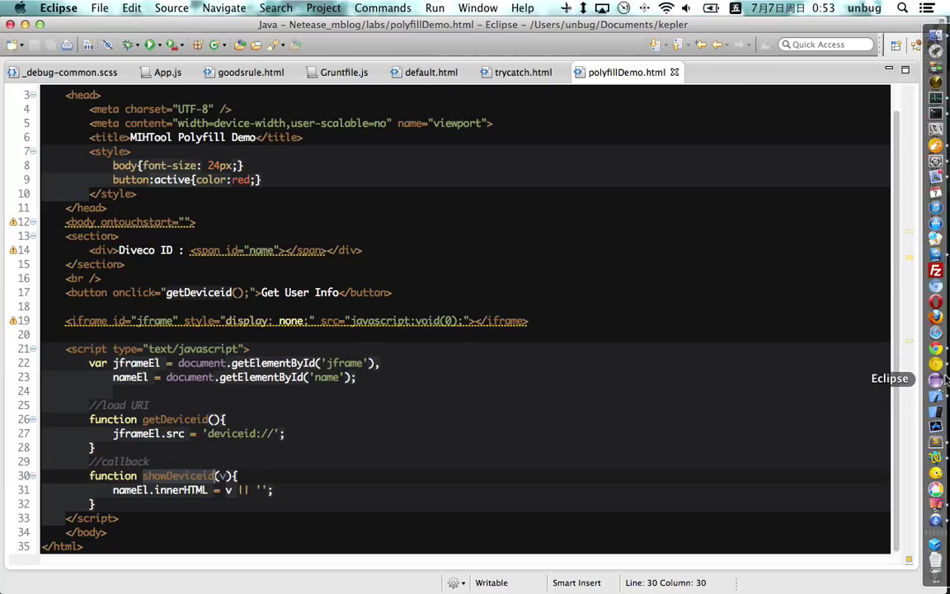
{"action": "left_click", "coordinate": [942, 360]}
{"action": "type", "text": "showDeviceid"}
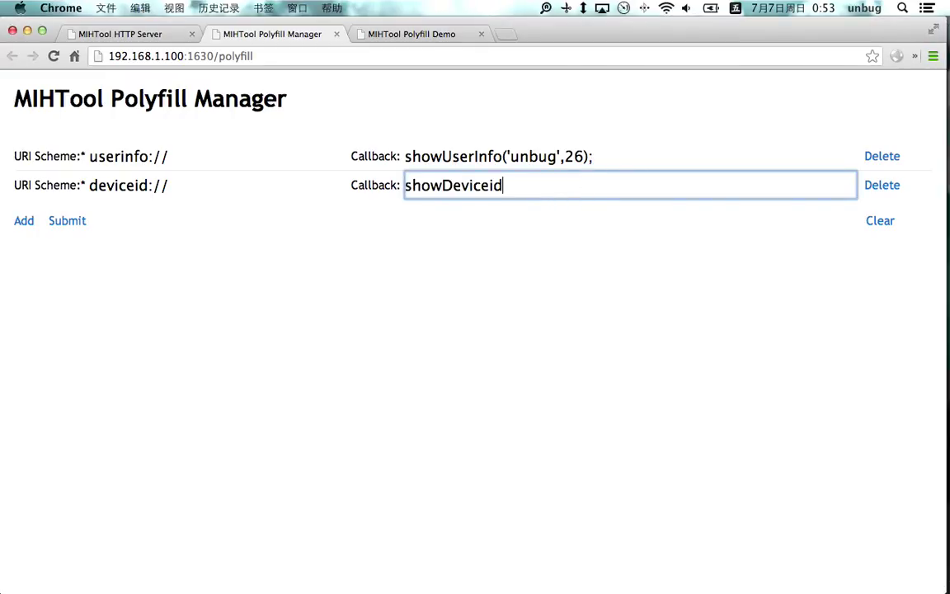
{"action": "type", "text": "()"}
{"action": "key", "text": "Left"}
{"action": "type", "text": "123244334"}
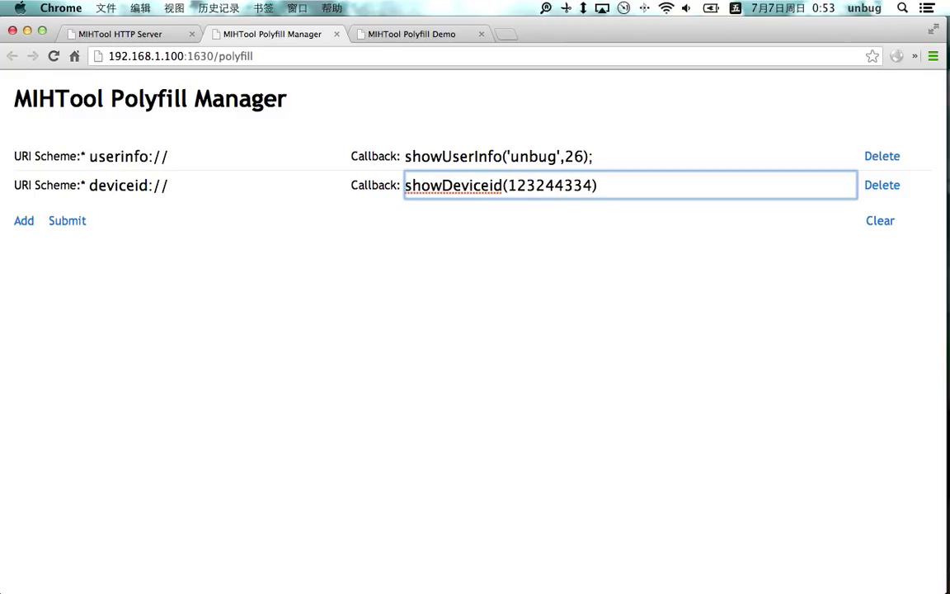
{"action": "left_click", "coordinate": [362, 239]}
{"action": "left_click", "coordinate": [71, 220]}
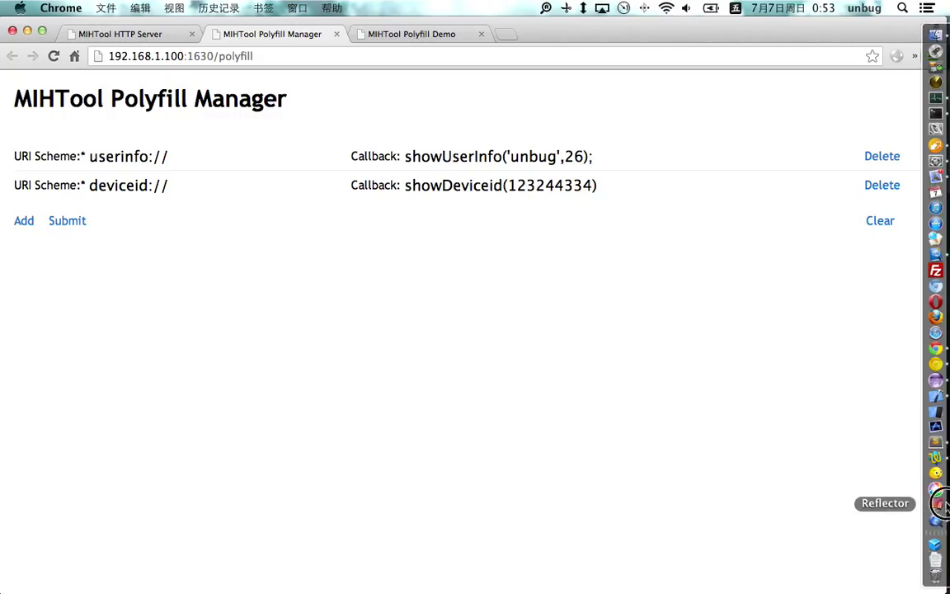
Step: Bring Reflector's mirrored iPad demo page to the front
{"action": "left_click", "coordinate": [931, 502]}
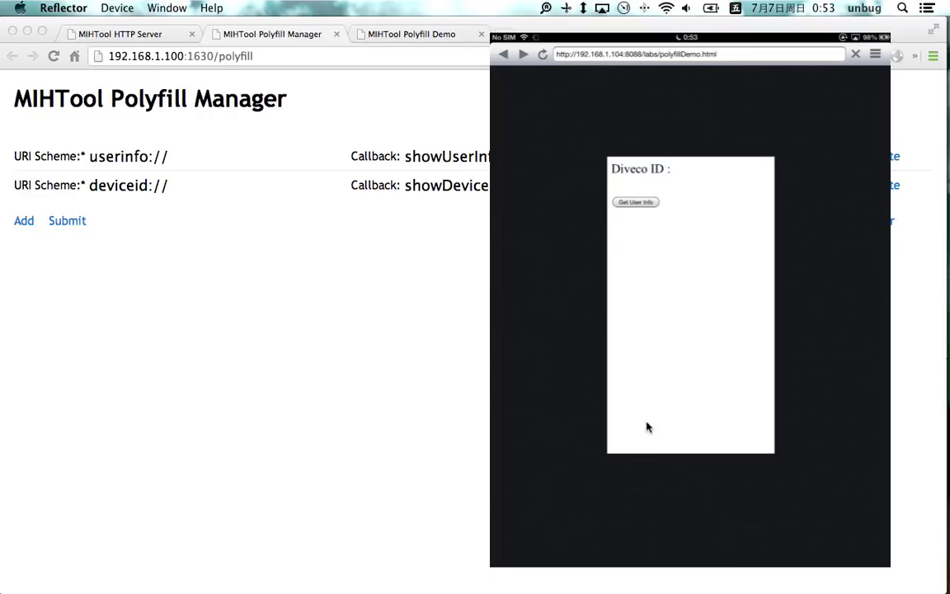